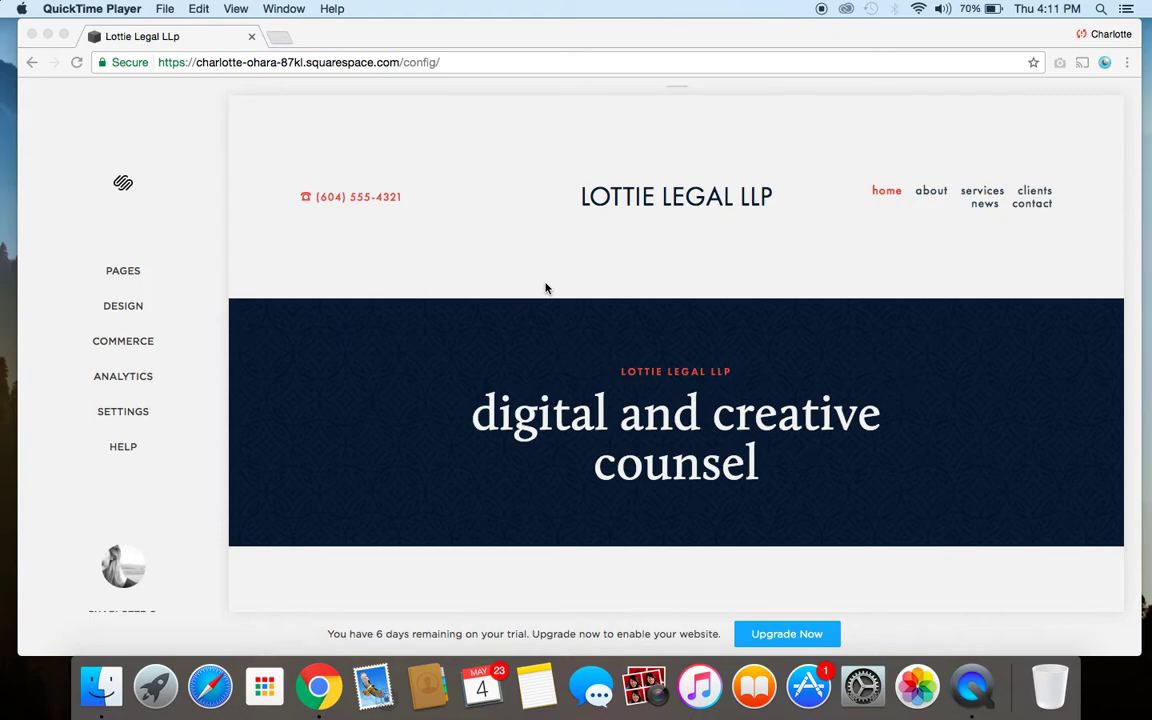
# Step: Keep site type Business and save the Vancouver BC full-service digital and creative law firm Site Description
pyautogui.click(40, 237)
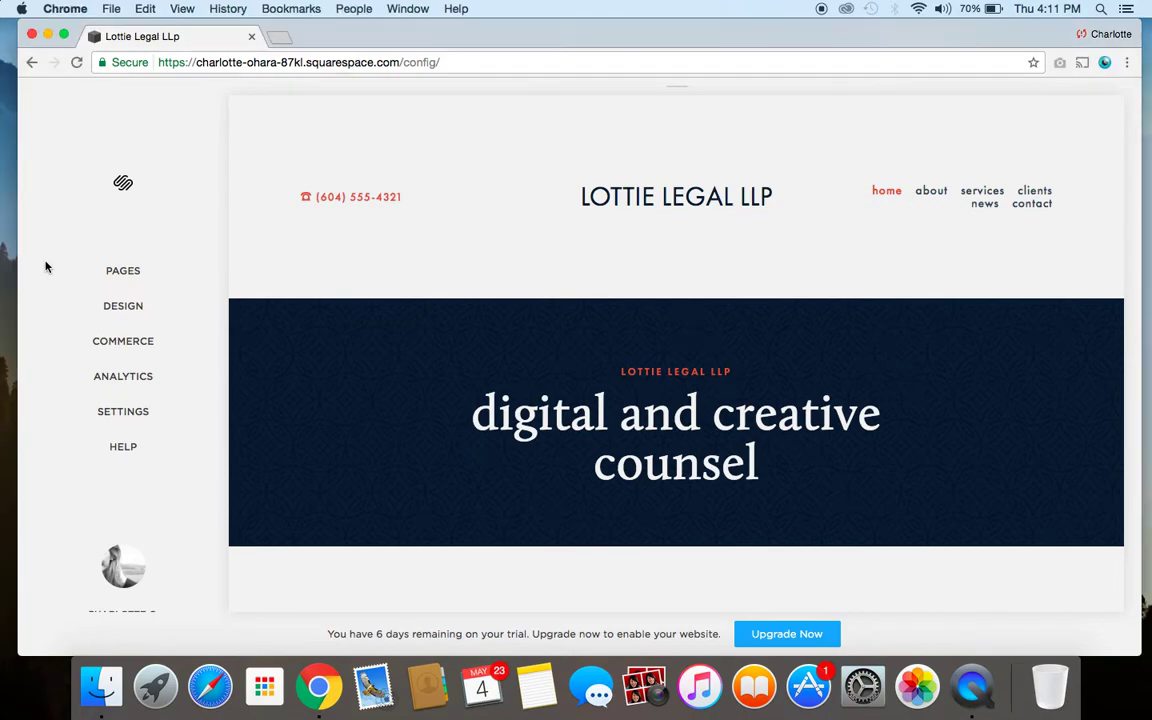
pyautogui.click(138, 416)
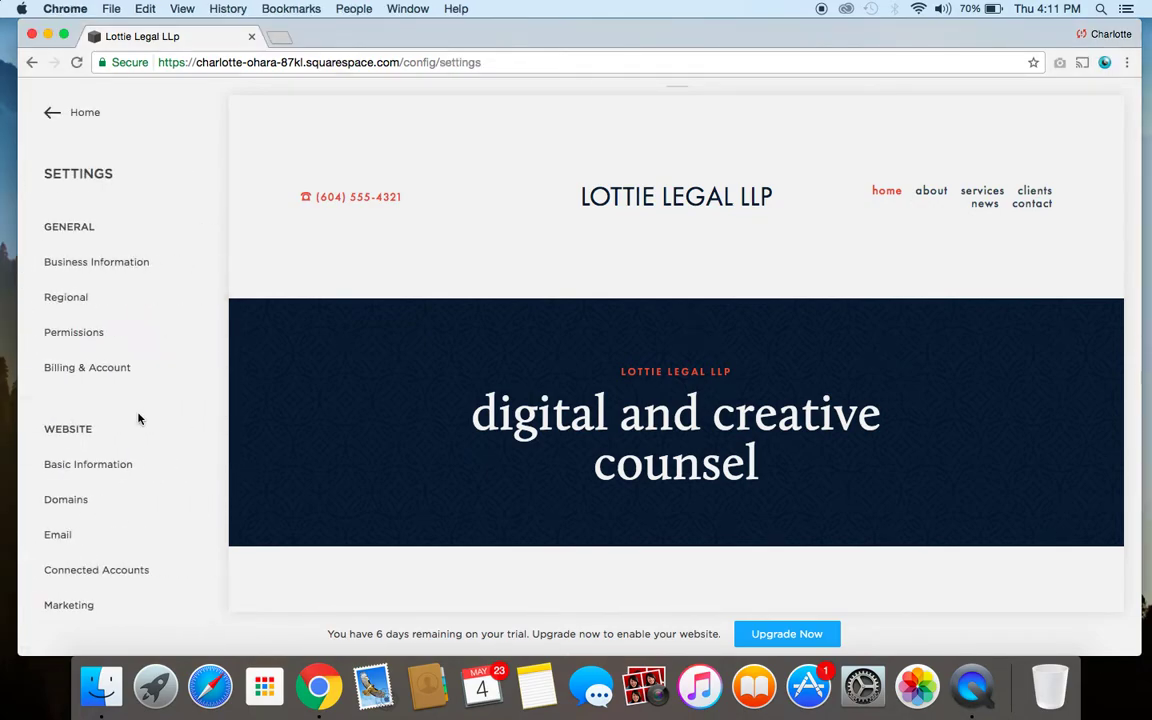
pyautogui.click(107, 470)
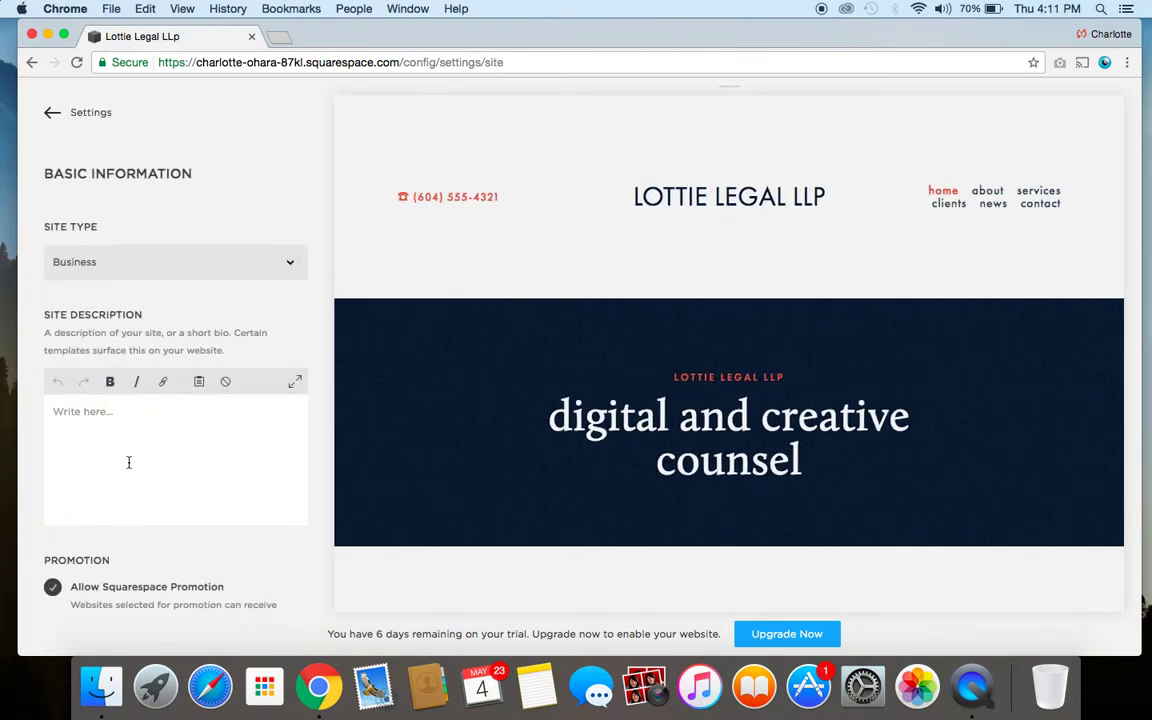
pyautogui.click(185, 265)
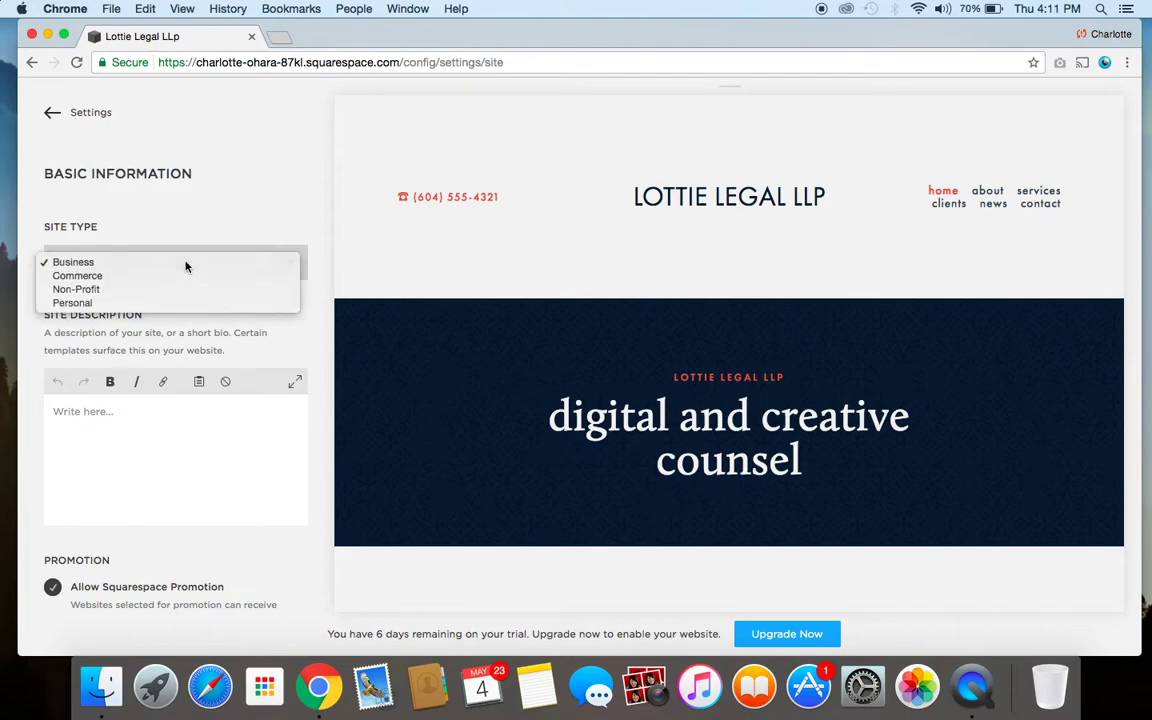
pyautogui.click(186, 263)
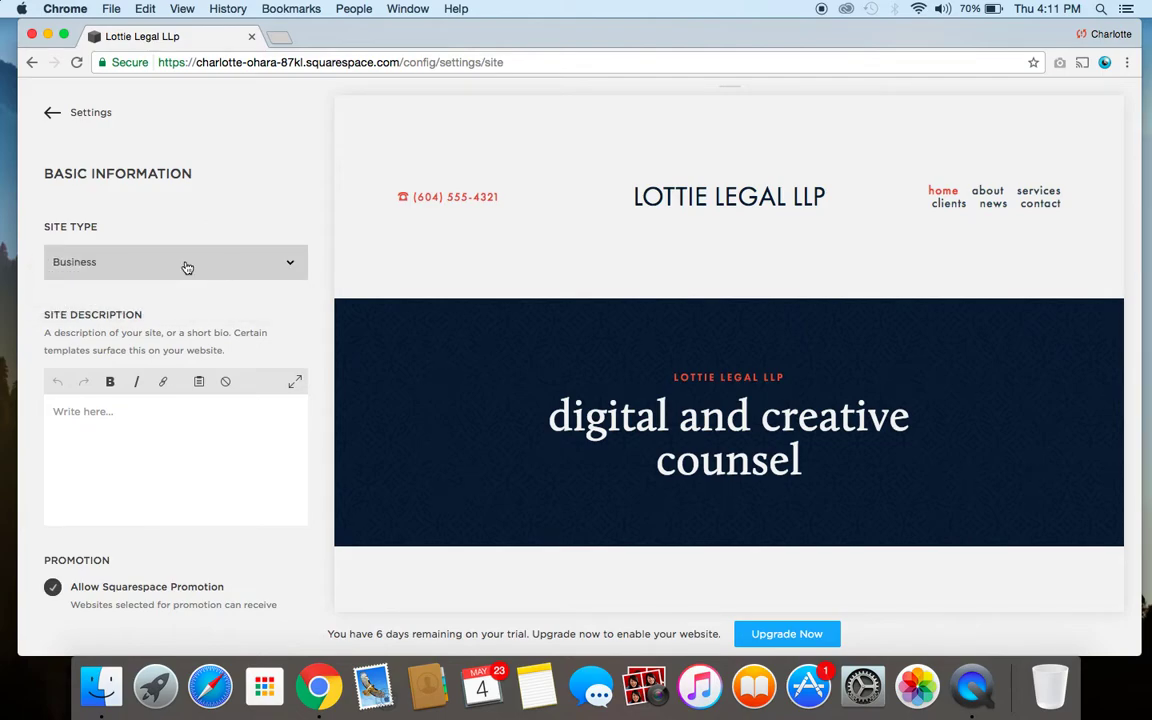
pyautogui.click(134, 438)
pyautogui.write('Lottie Legal LLP is a full service digital and creative law firm based in Vancouver BC.')
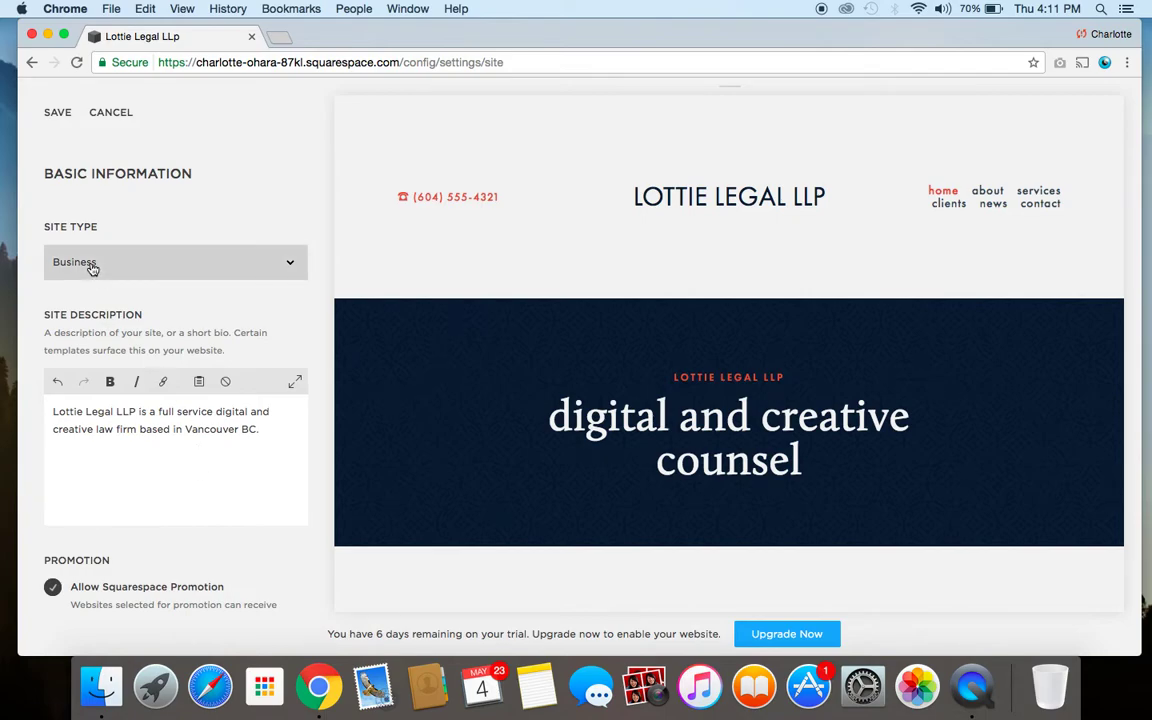
pyautogui.click(58, 114)
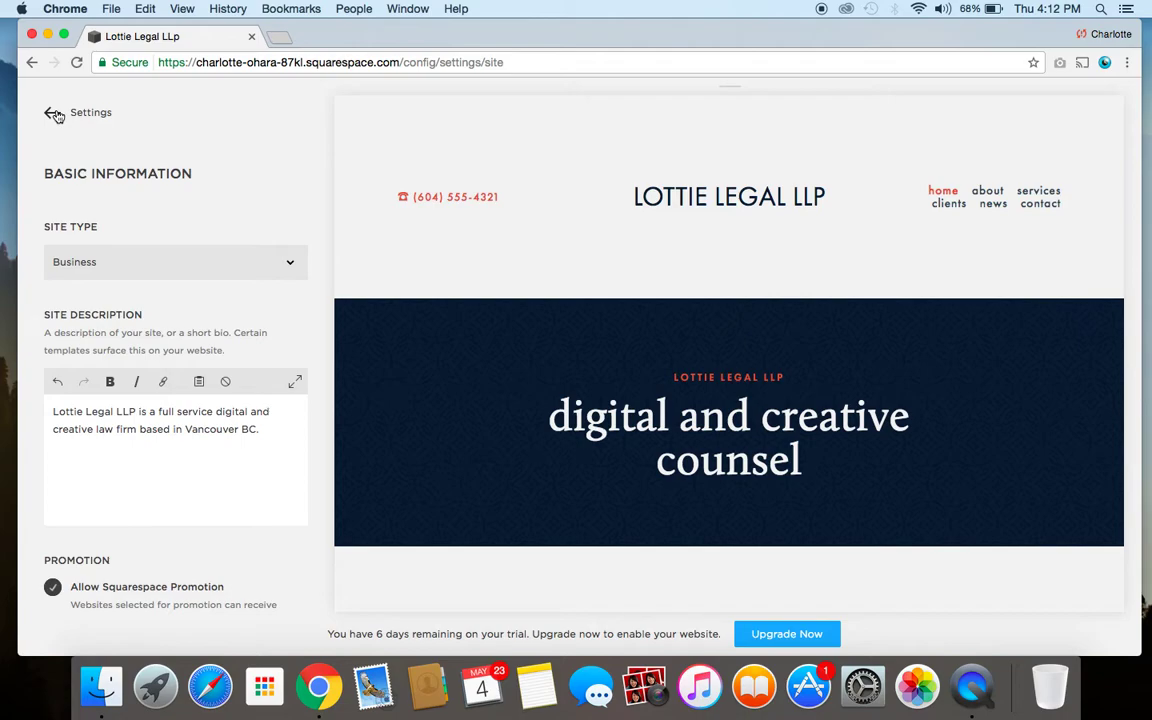
# Step: Save the same Lottie Legal LLP sentence as the SEO Search Engine Description, then return to the main menu
pyautogui.click(53, 114)
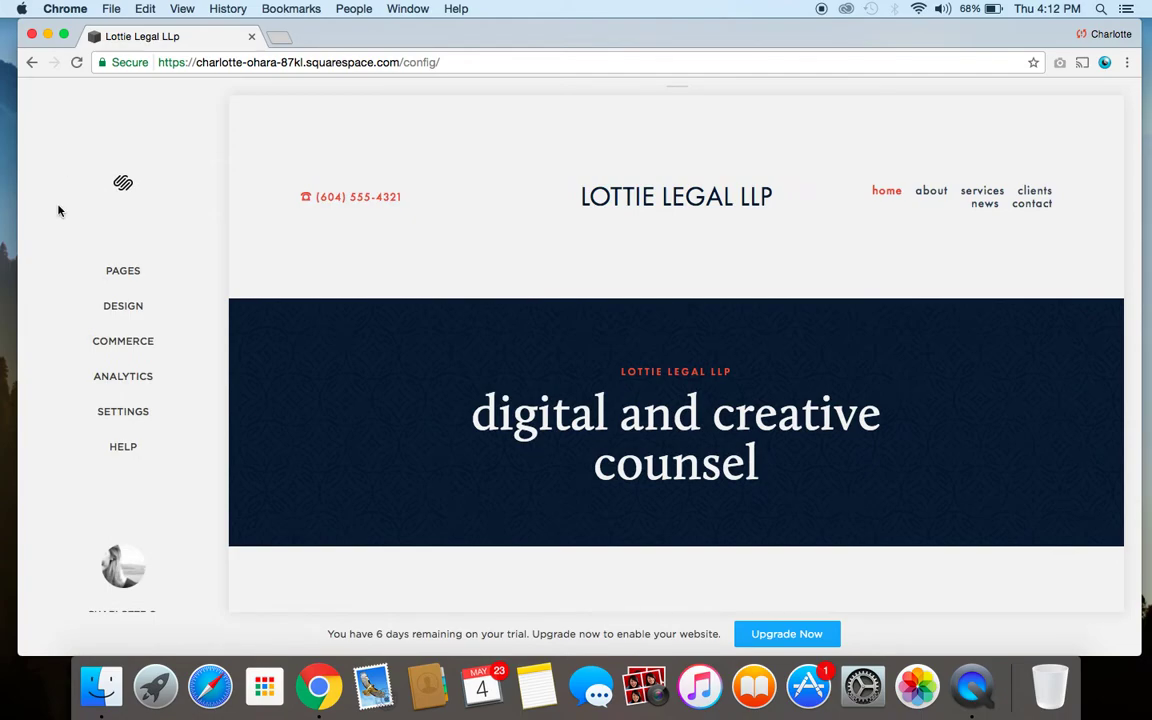
pyautogui.click(105, 421)
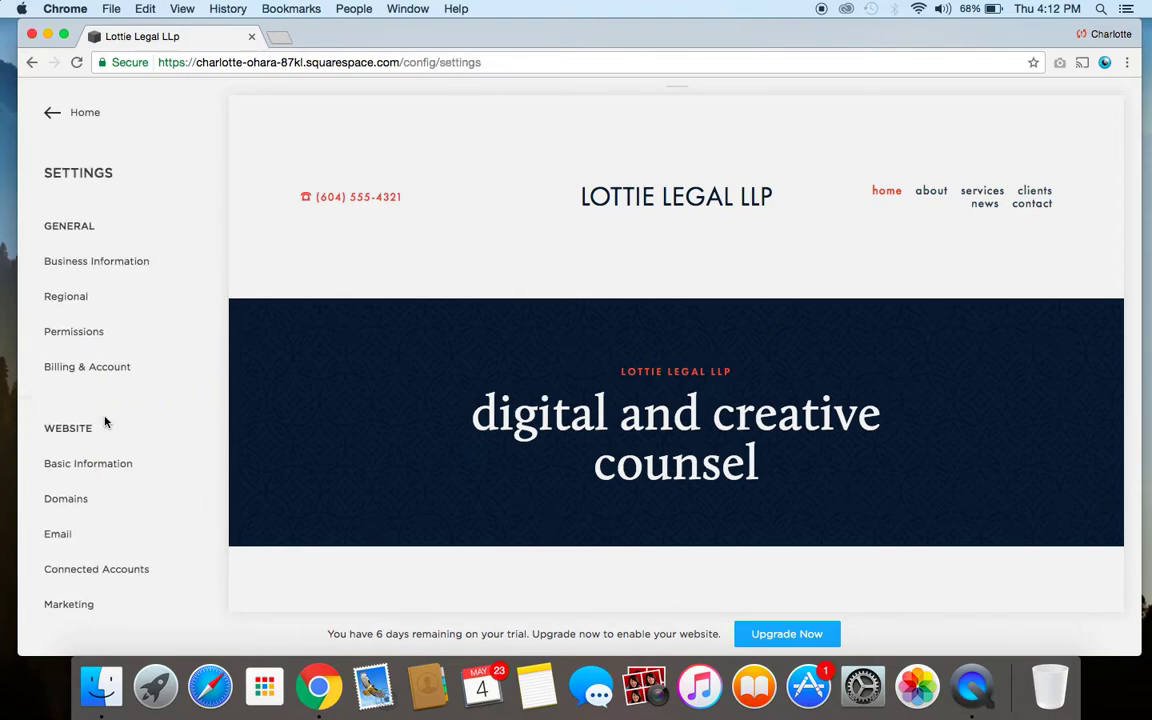
pyautogui.scroll(-5, 105, 421)
pyautogui.click(77, 372)
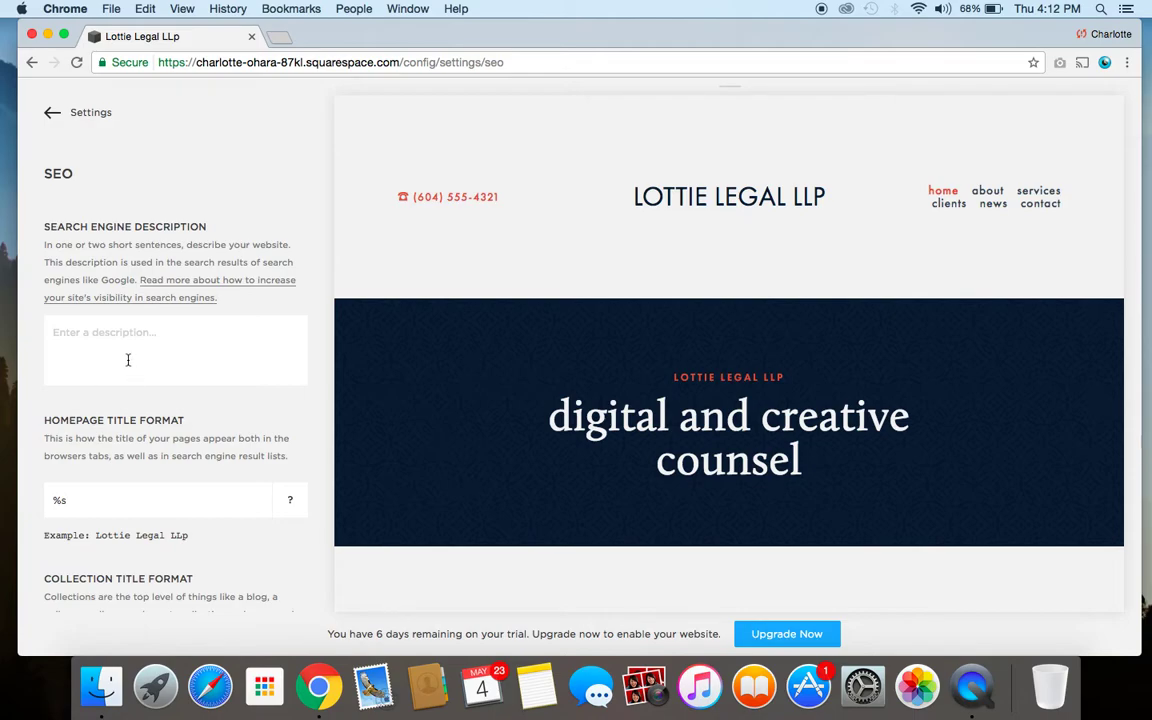
pyautogui.click(160, 353)
pyautogui.write('Lottie Legal LLP is a full service digital and creative law firm based in Vancouver BC.')
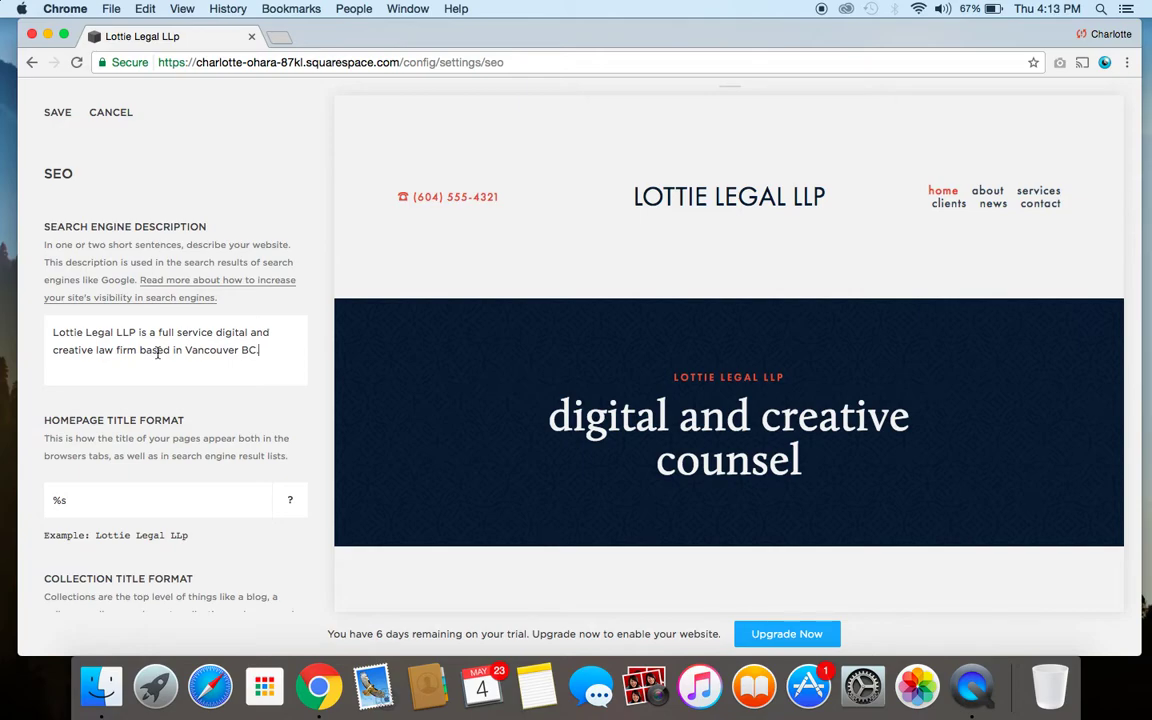
pyautogui.click(57, 112)
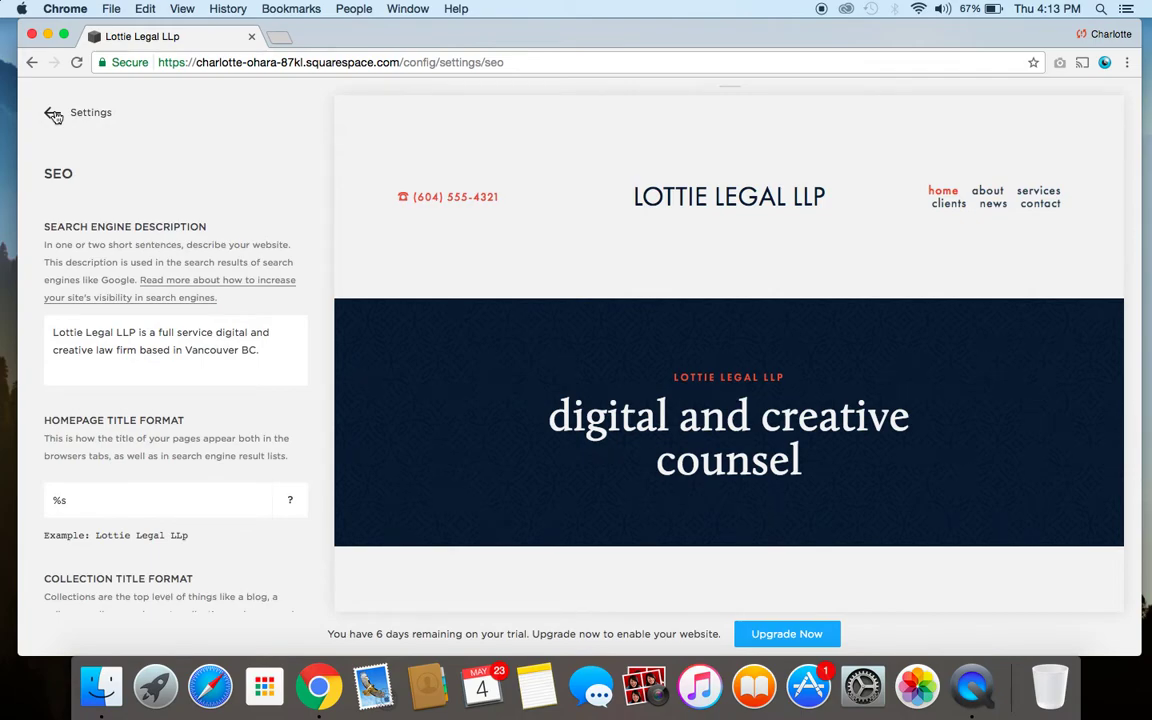
pyautogui.click(53, 114)
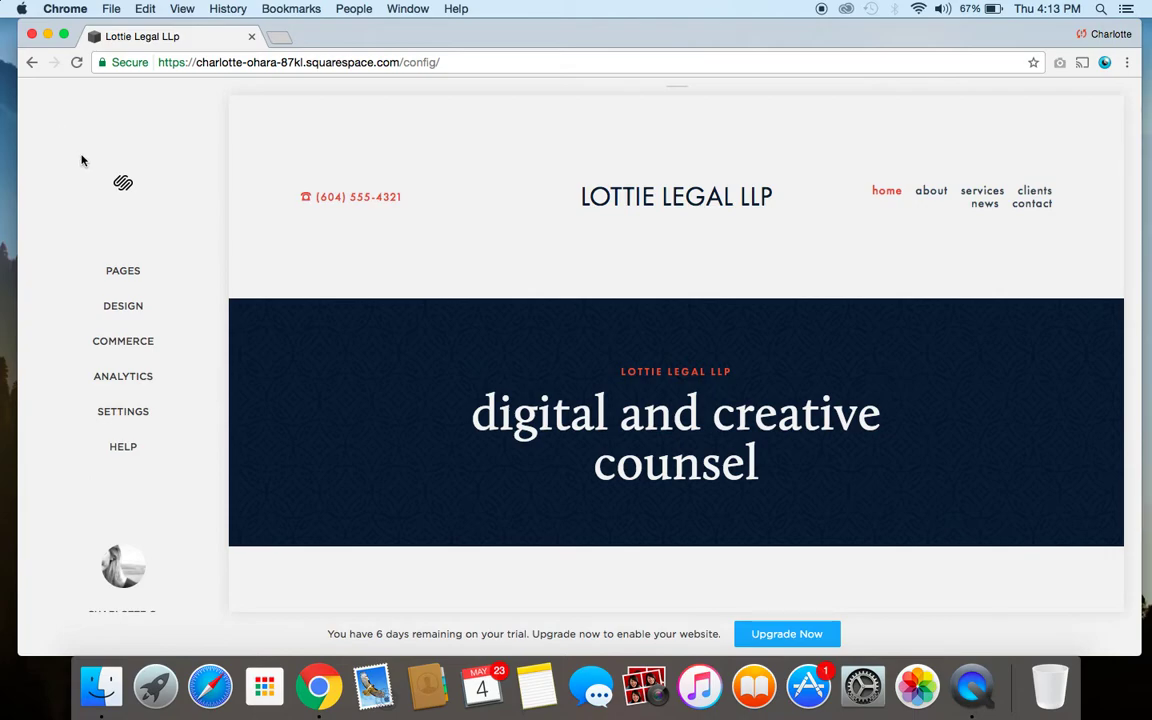
# Step: Open the About page's settings from the Pages list and scroll to its blank description
pyautogui.click(113, 276)
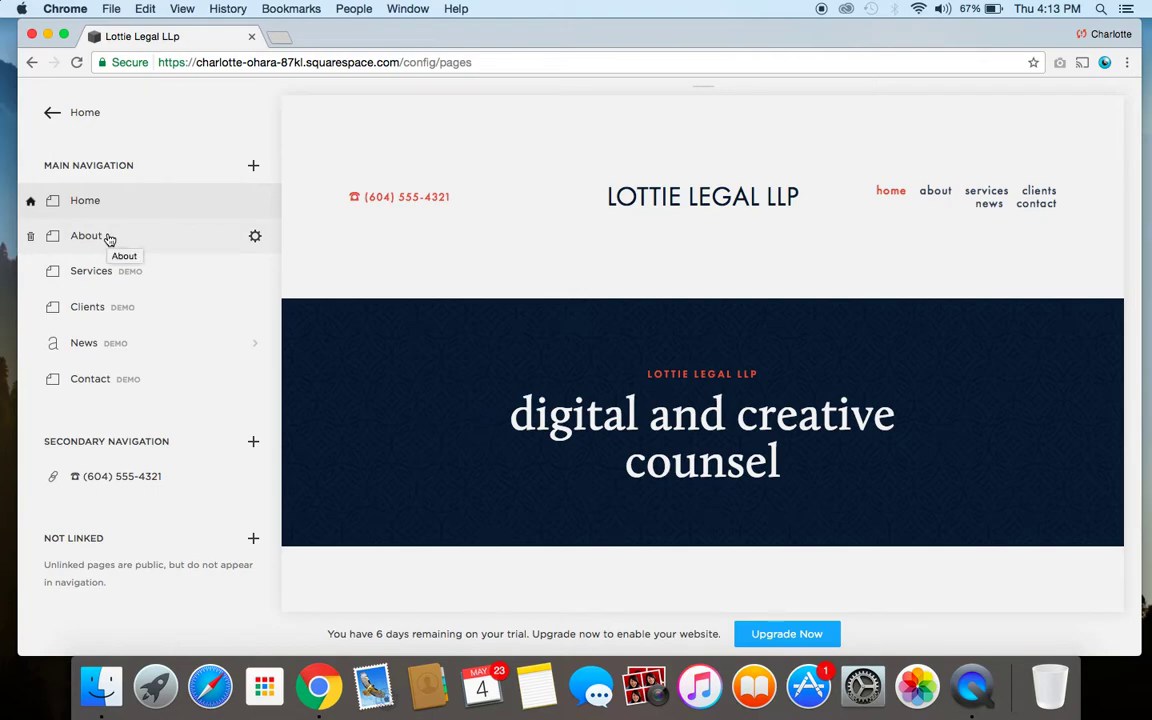
pyautogui.click(255, 239)
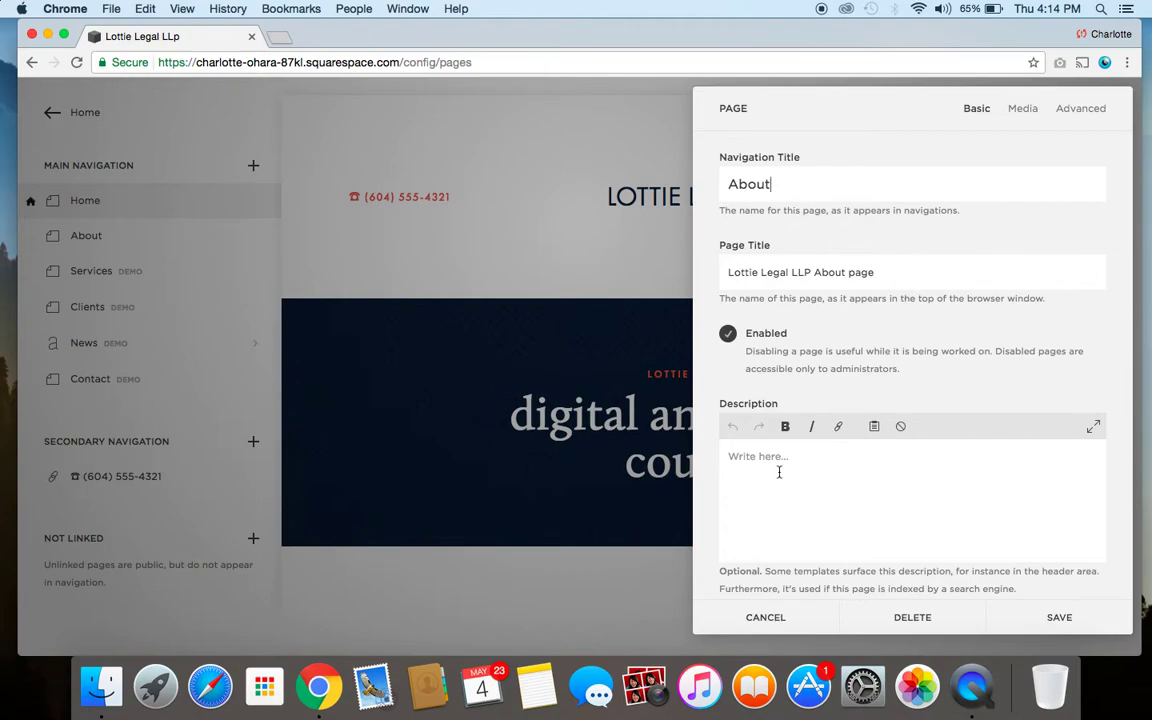
pyautogui.scroll(-1, 779, 470)
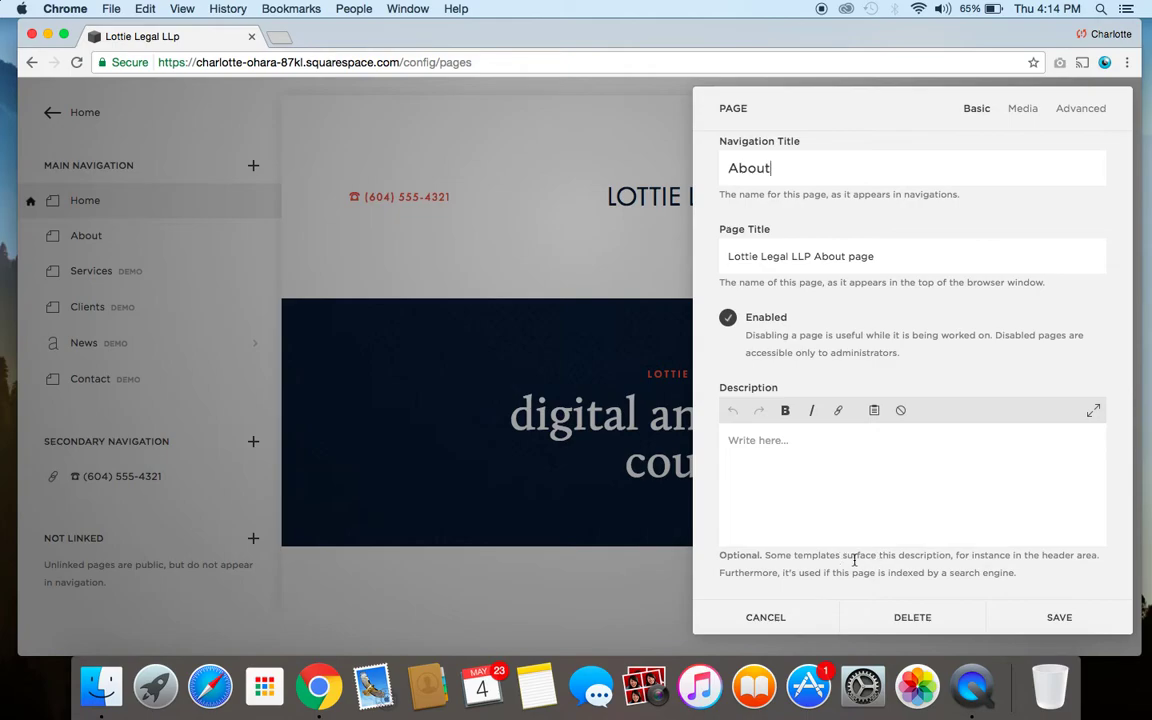
# Step: Save an About page description of 'BLAH BLAH BLAH' with a second line 'BLHA HAKFJDKALFJKSLFJKSDL:J'
pyautogui.click(812, 477)
pyautogui.write('BLAH BLAH BLAH')
pyautogui.press('Return')
pyautogui.write('BLHA HAKFJDKALFJKSLFJKSDL:J')
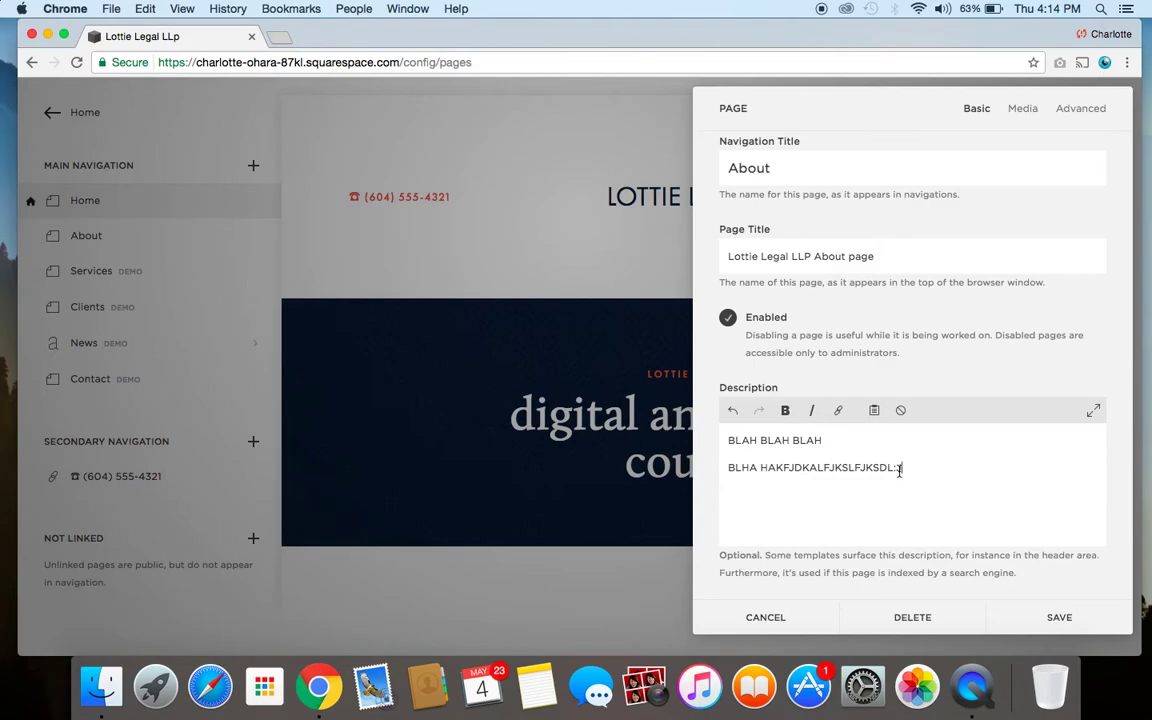
pyautogui.click(1036, 625)
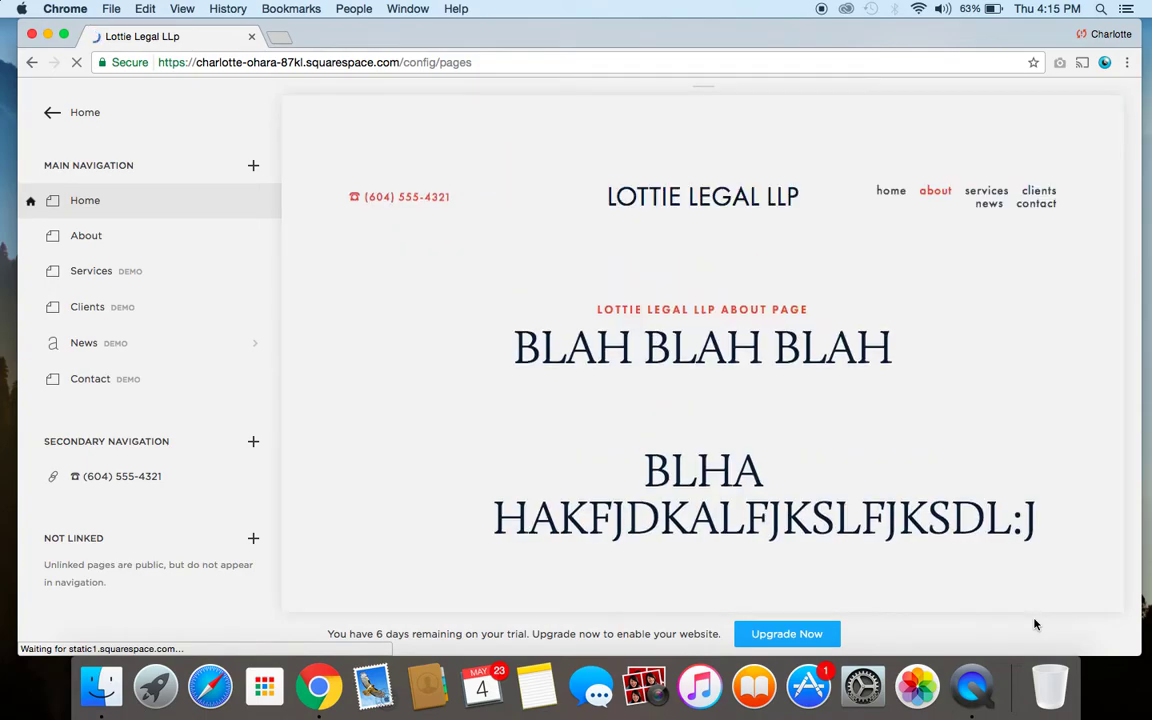
# Step: Check the About page preview, cancel out of the banner editor, and reopen the About page settings
pyautogui.scroll(-3, 622, 330)
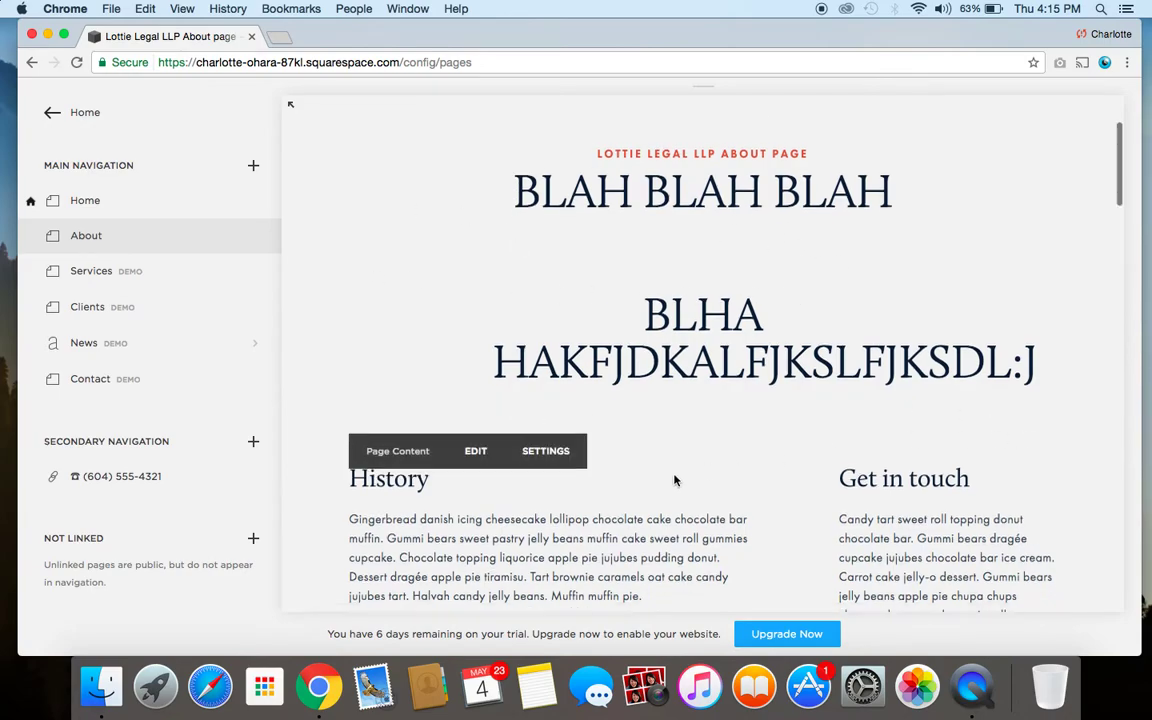
pyautogui.scroll(-2, 676, 478)
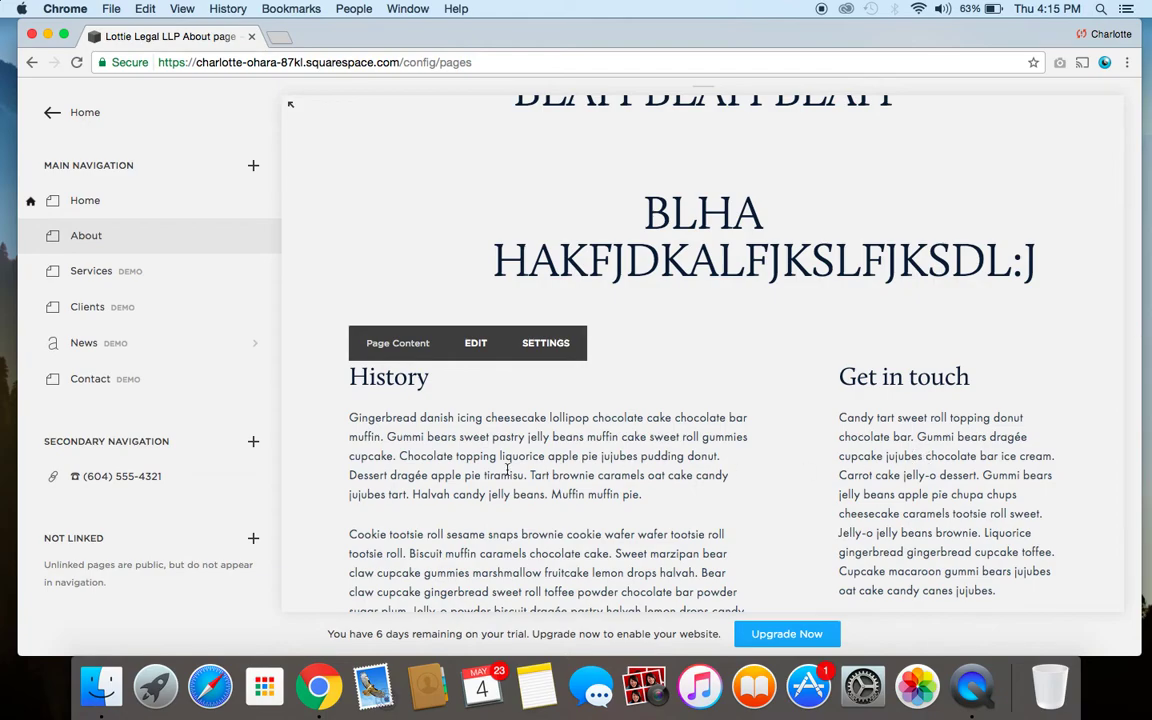
pyautogui.scroll(-1, 457, 423)
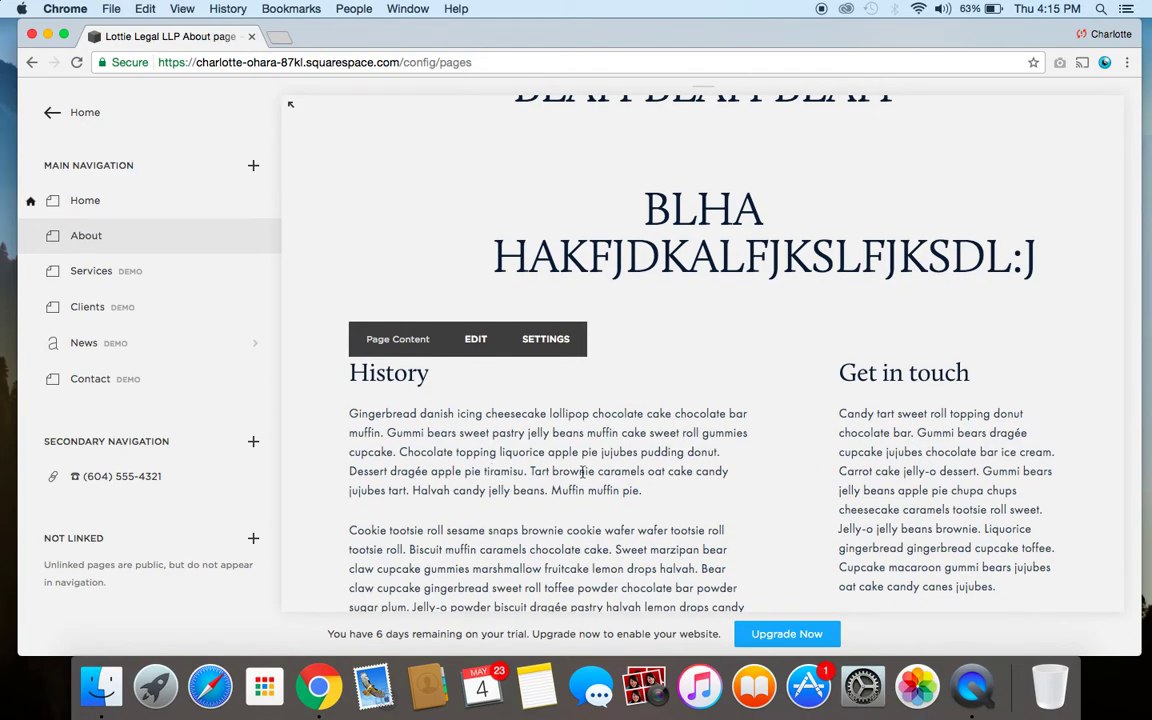
pyautogui.scroll(5, 582, 471)
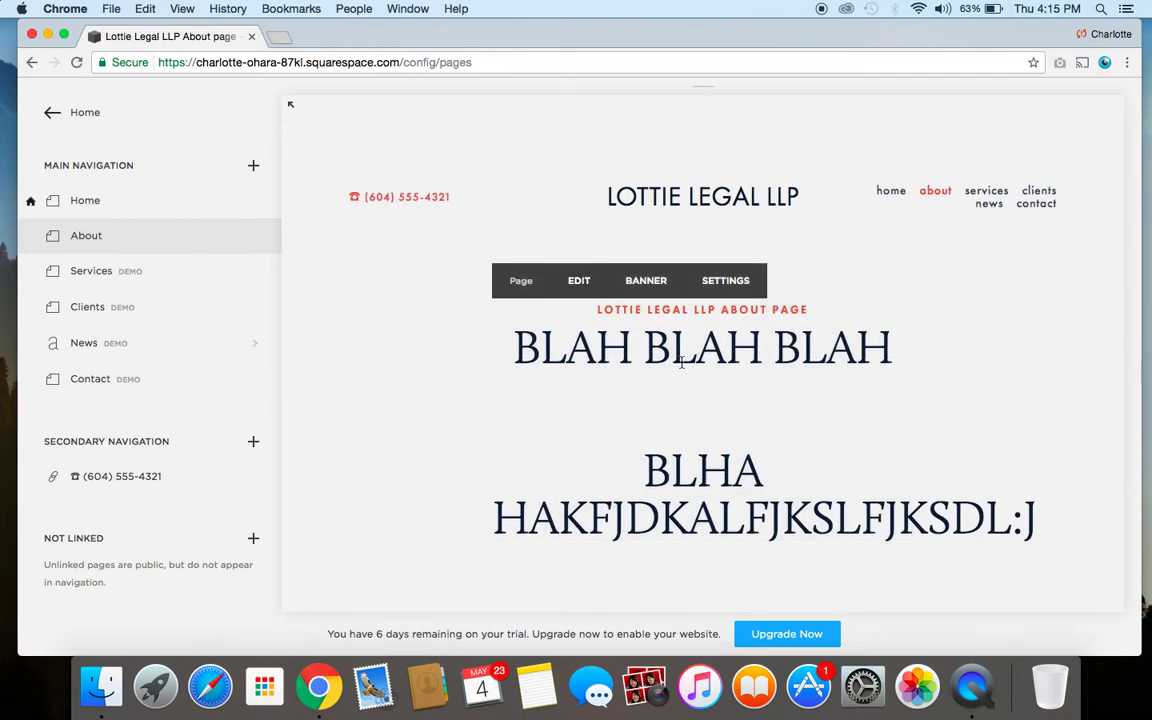
pyautogui.scroll(-3, 599, 373)
pyautogui.scroll(2, 596, 275)
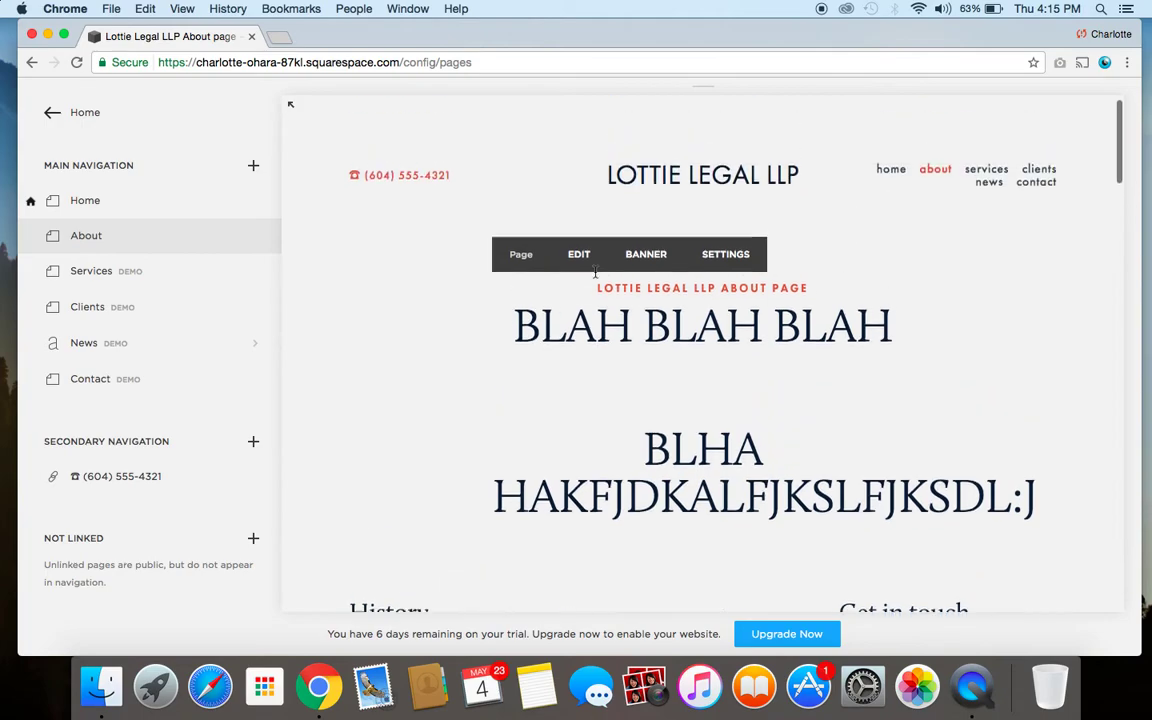
pyautogui.scroll(1, 595, 272)
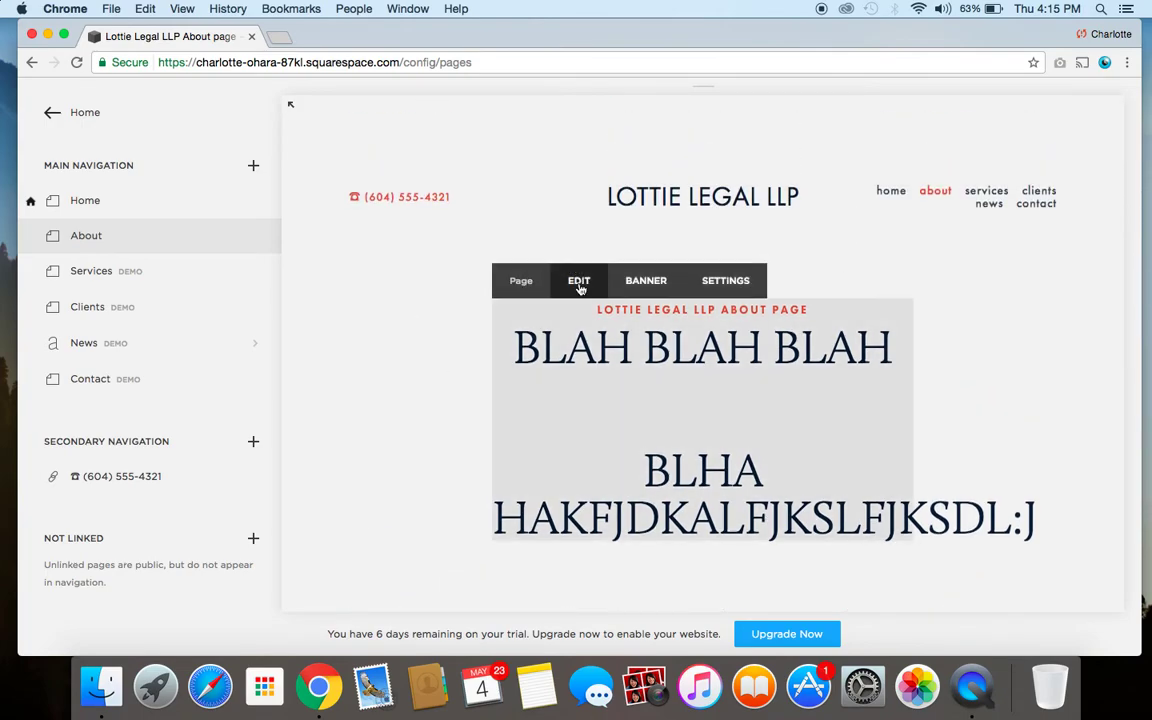
pyautogui.click(579, 285)
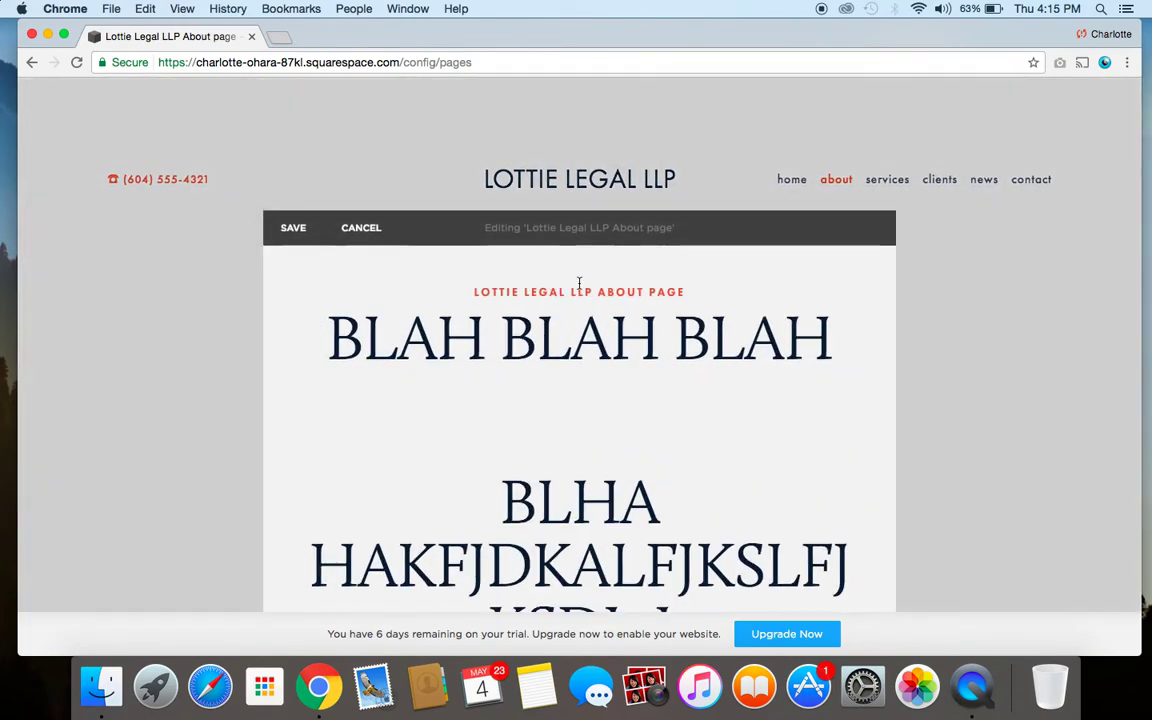
pyautogui.click(378, 235)
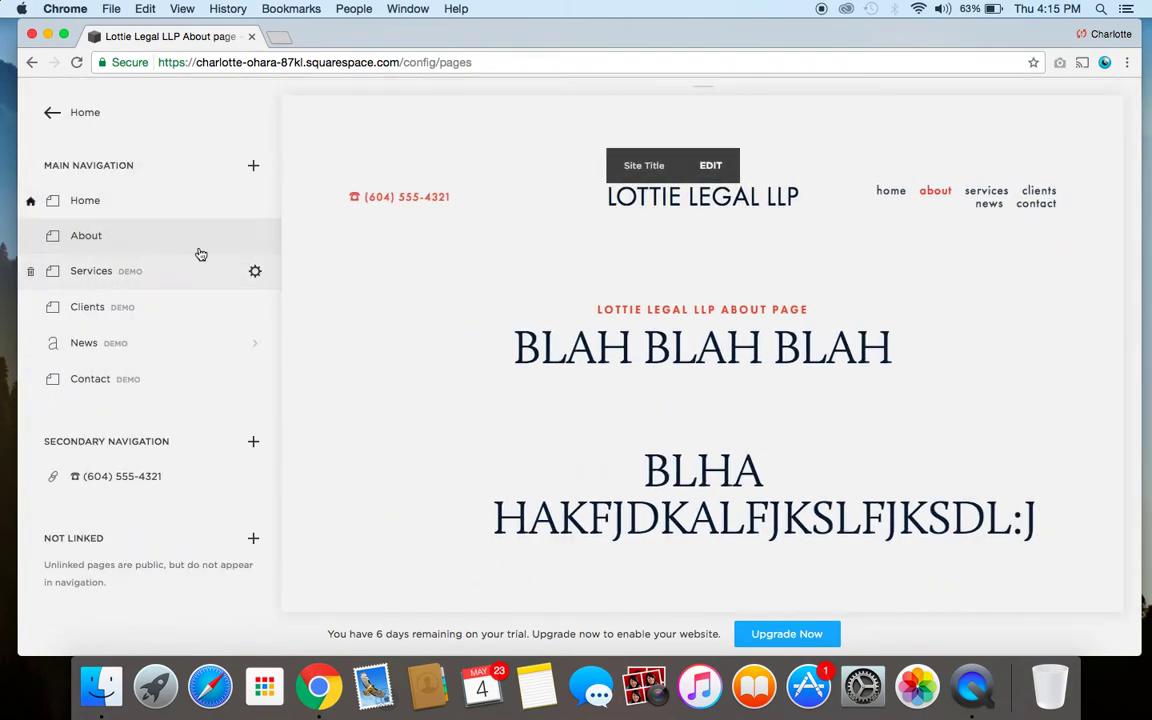
pyautogui.click(256, 237)
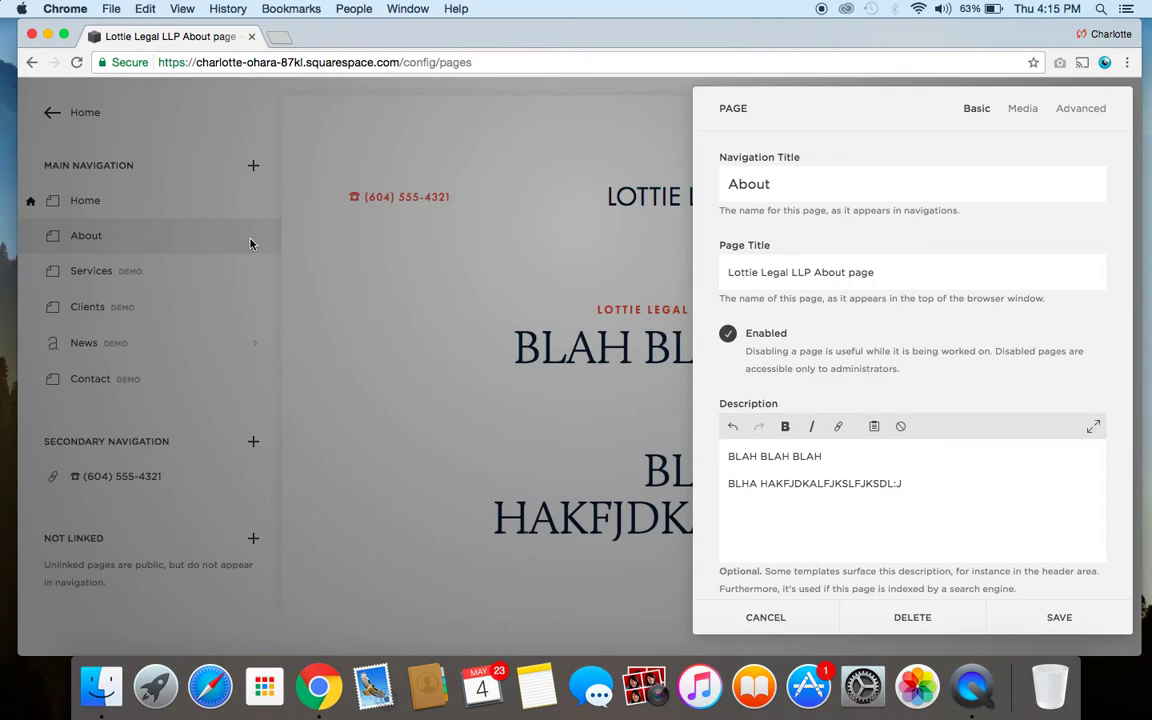
# Step: Delete all of the About page's test description text and save the empty description
pyautogui.tripleClick(743, 478)
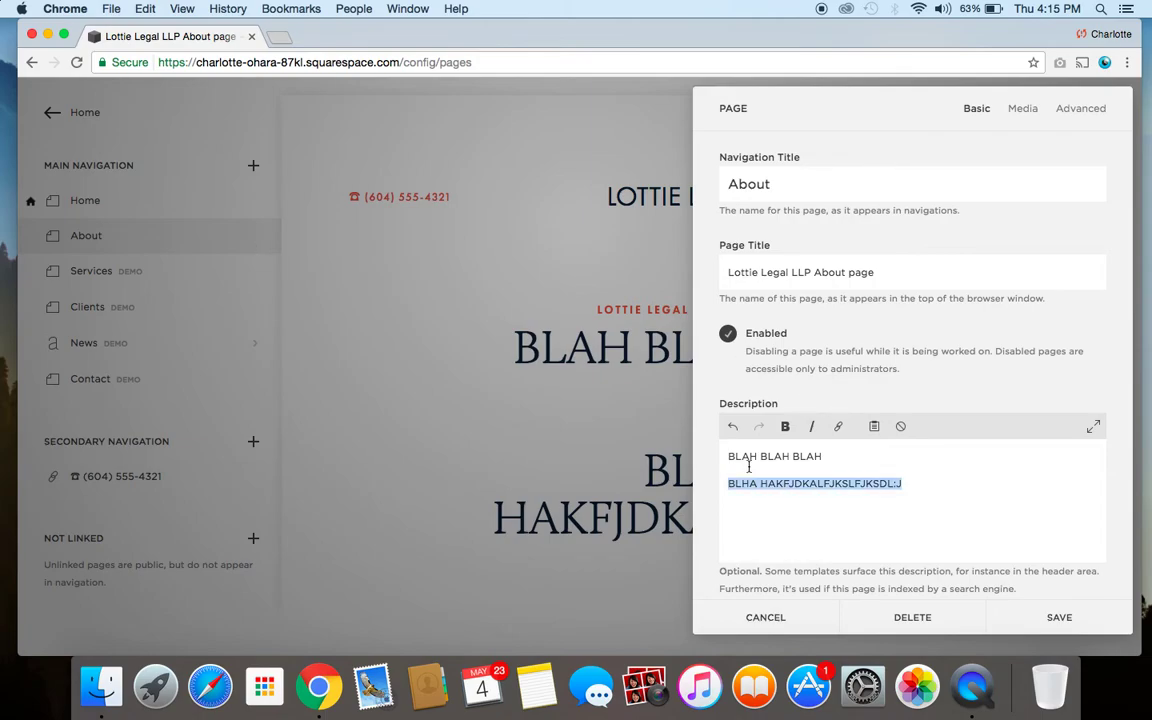
pyautogui.press('cmd+a')
pyautogui.press('BackSpace')
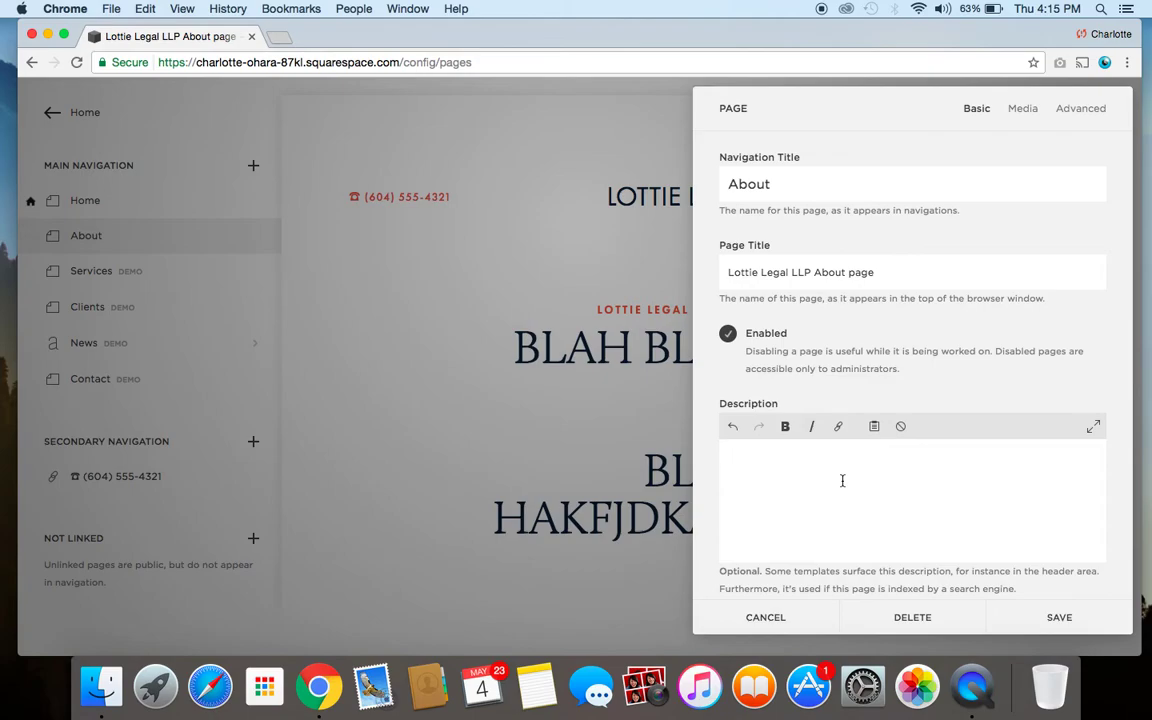
pyautogui.click(1032, 624)
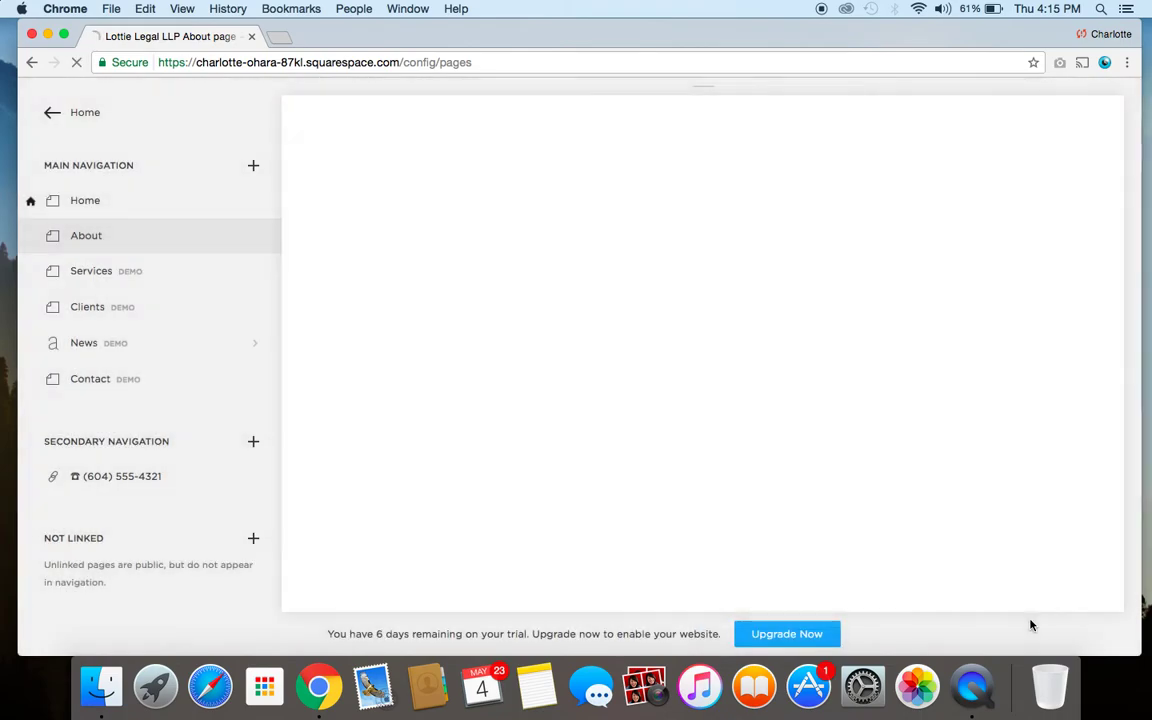